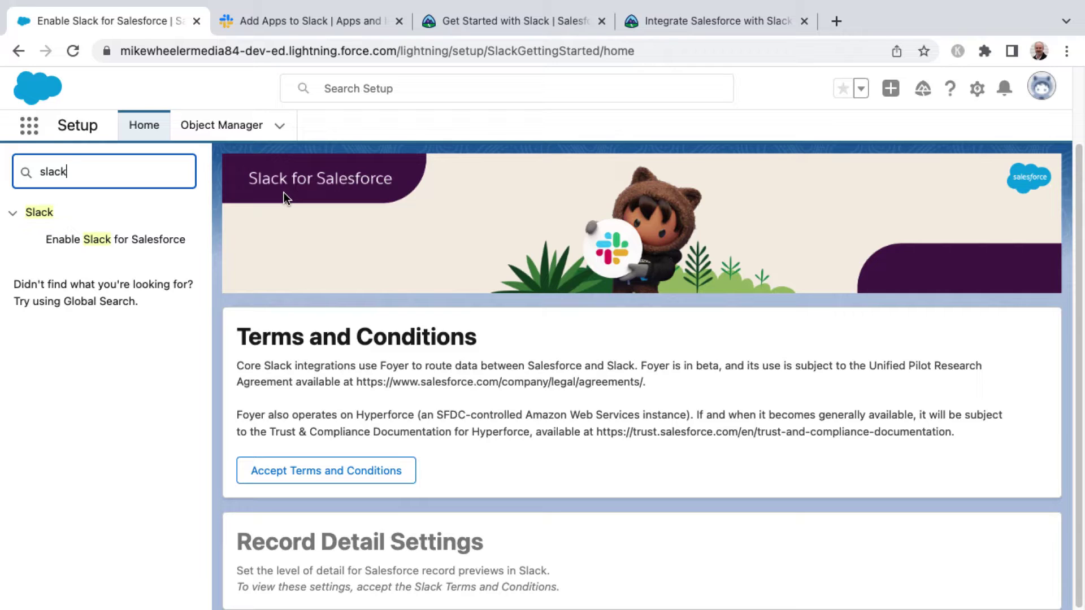
- Read the Slack for Salesforce terms, highlighting 'Core Slack integrations use Foyer'
{"action": "left_click", "coordinate": [144, 168]}
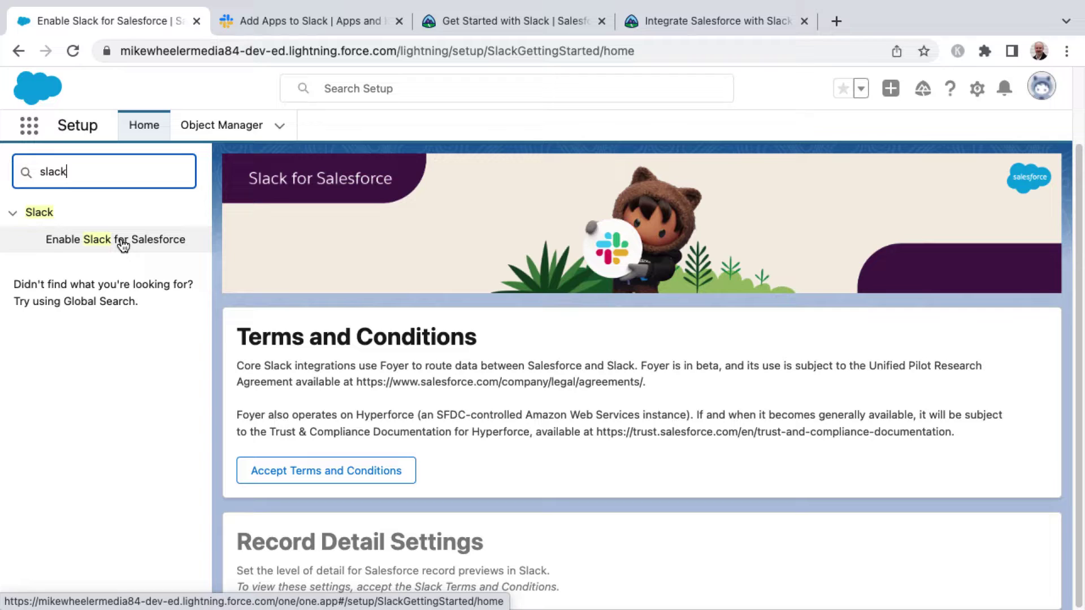
{"action": "left_click", "coordinate": [389, 406]}
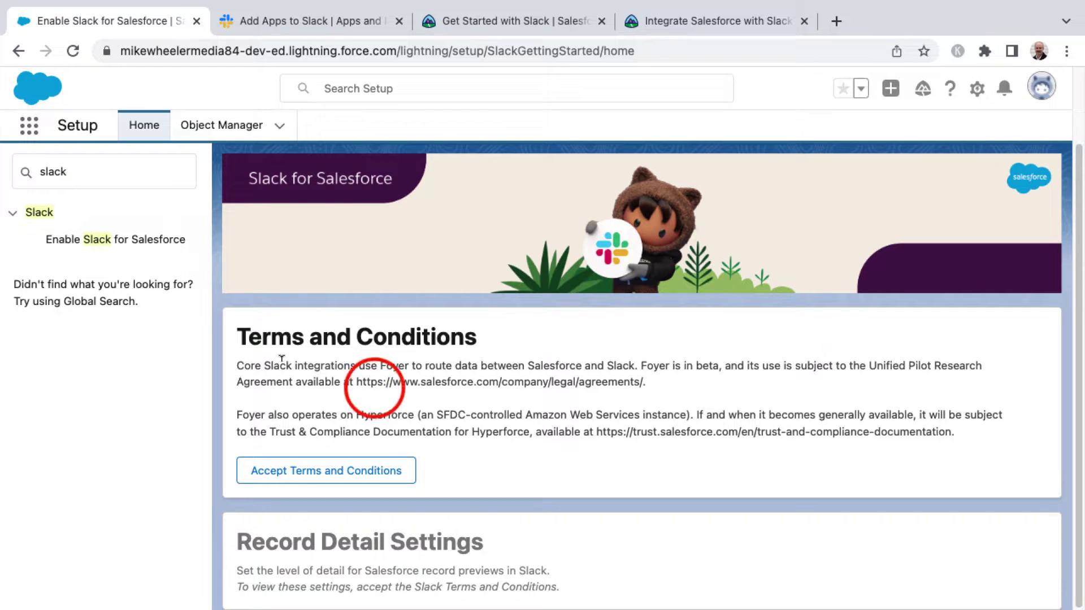
{"action": "left_click_drag", "start_coordinate": [238, 366], "coordinate": [386, 366]}
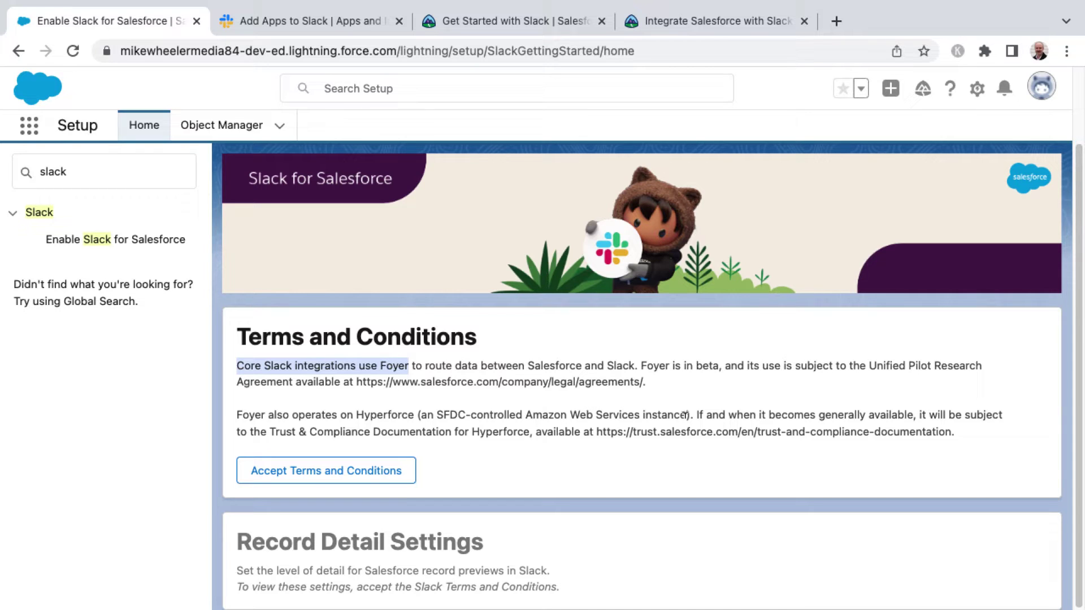
- Accept the Slack for Salesforce terms and conditions and scroll to Record Detail Settings
{"action": "left_click", "coordinate": [380, 472]}
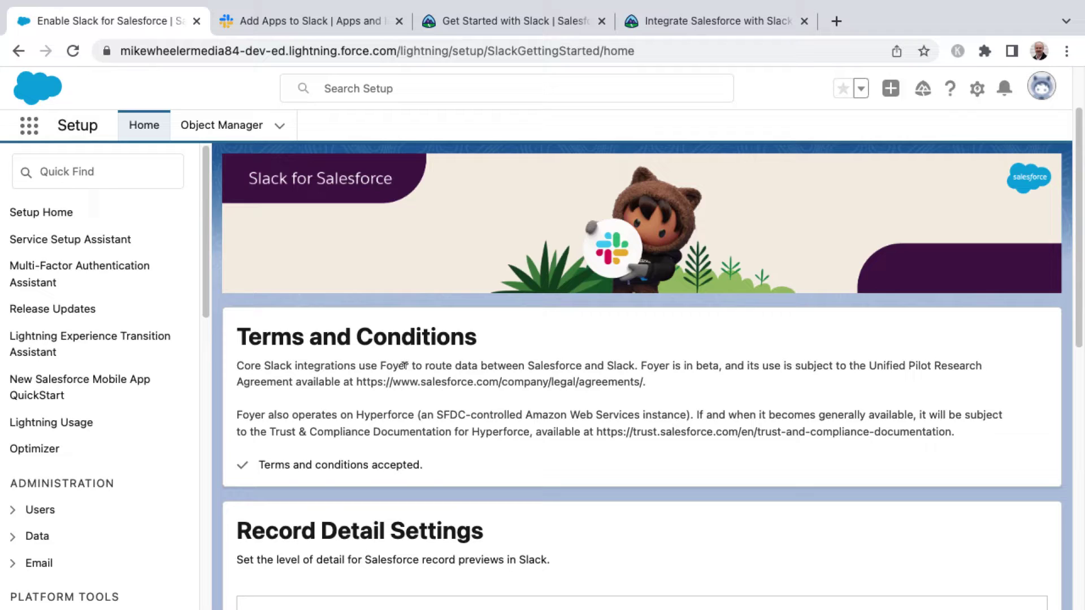
{"action": "scroll", "coordinate": [424, 428], "scroll_direction": "down", "scroll_amount": 4}
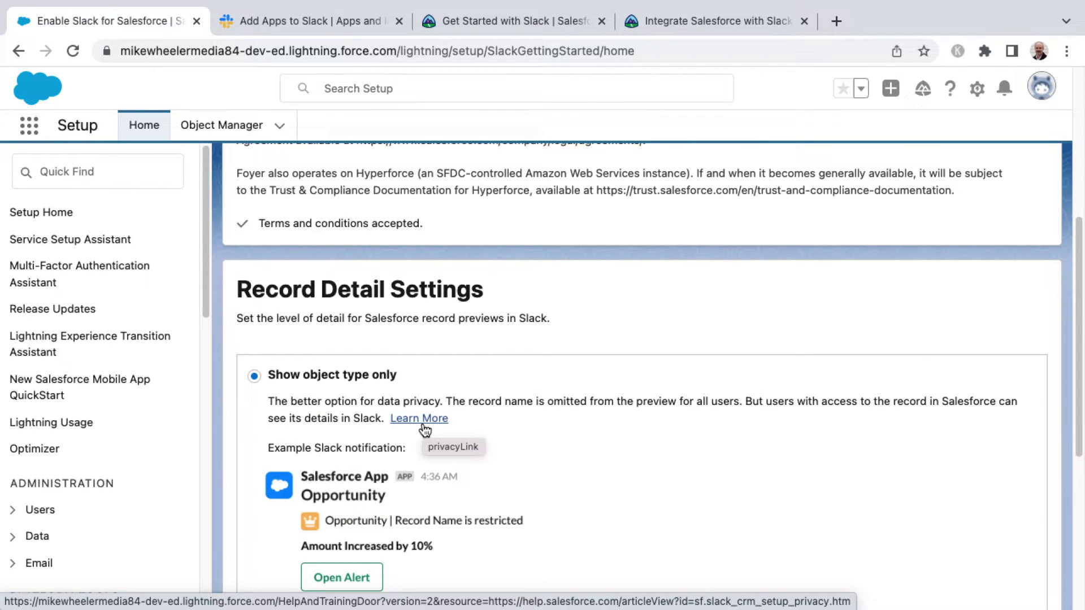
{"action": "scroll", "coordinate": [486, 395], "scroll_direction": "down", "scroll_amount": 5}
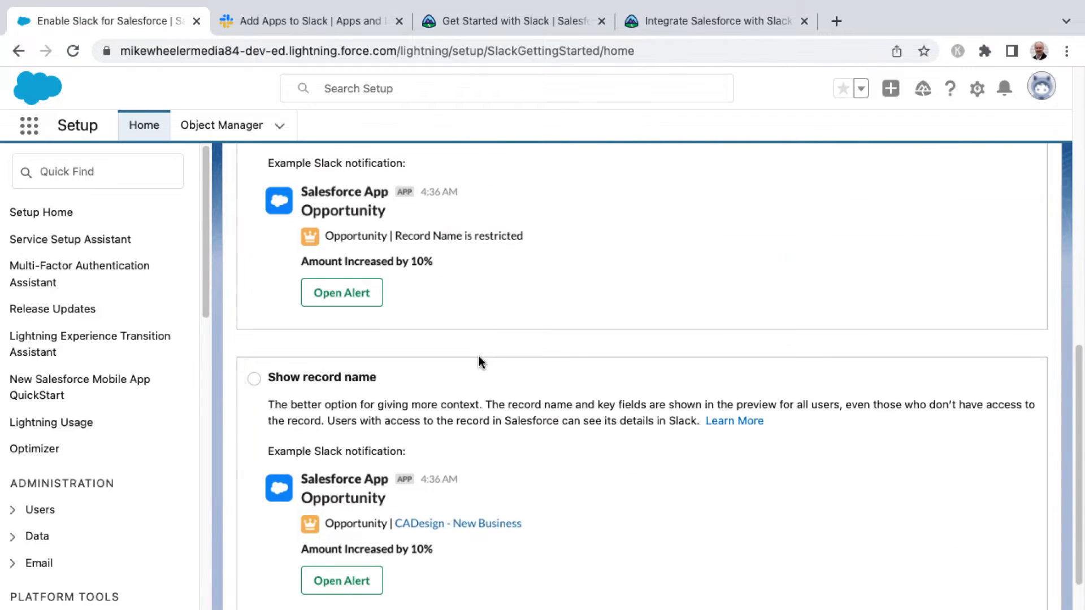
{"action": "scroll", "coordinate": [479, 363], "scroll_direction": "up", "scroll_amount": 5}
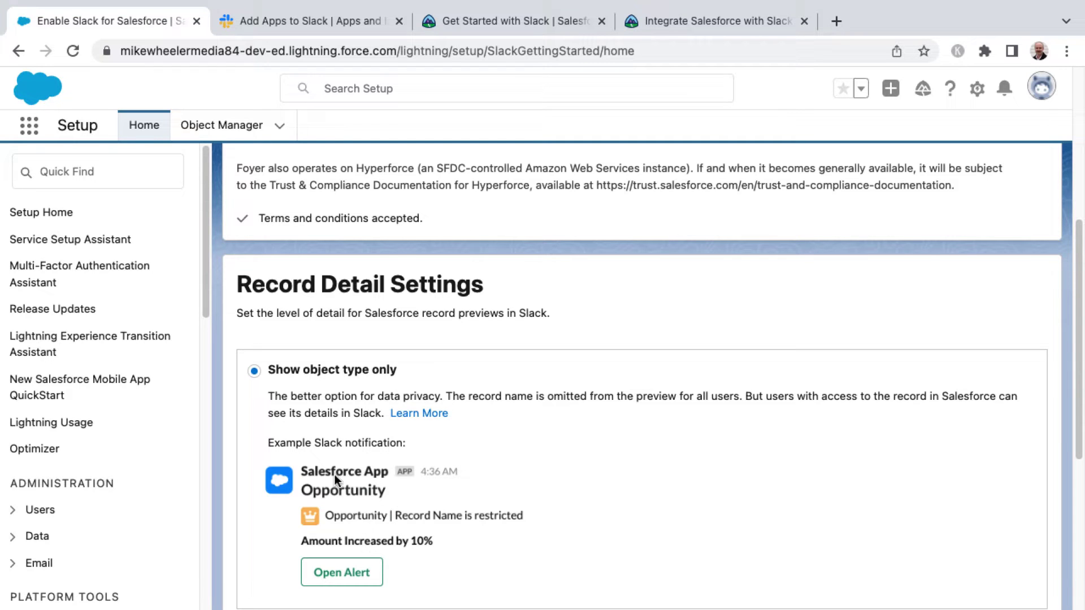
{"action": "scroll", "coordinate": [348, 491], "scroll_direction": "down", "scroll_amount": 3}
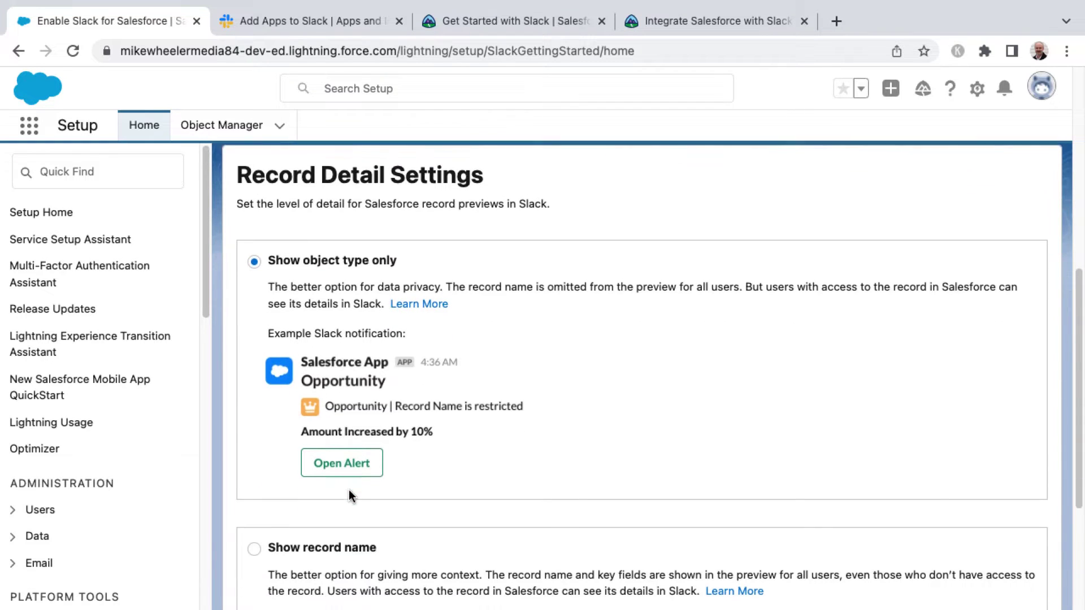
{"action": "scroll", "coordinate": [385, 422], "scroll_direction": "down", "scroll_amount": 5}
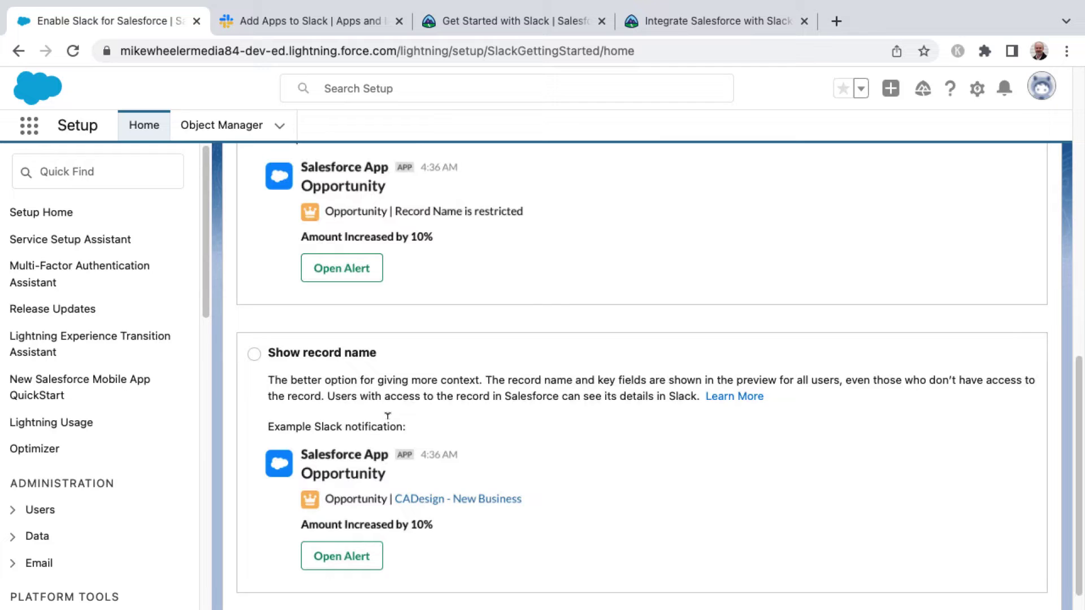
- Try Show record name, then set Record Detail Settings back to Show object type only
{"action": "left_click", "coordinate": [255, 333]}
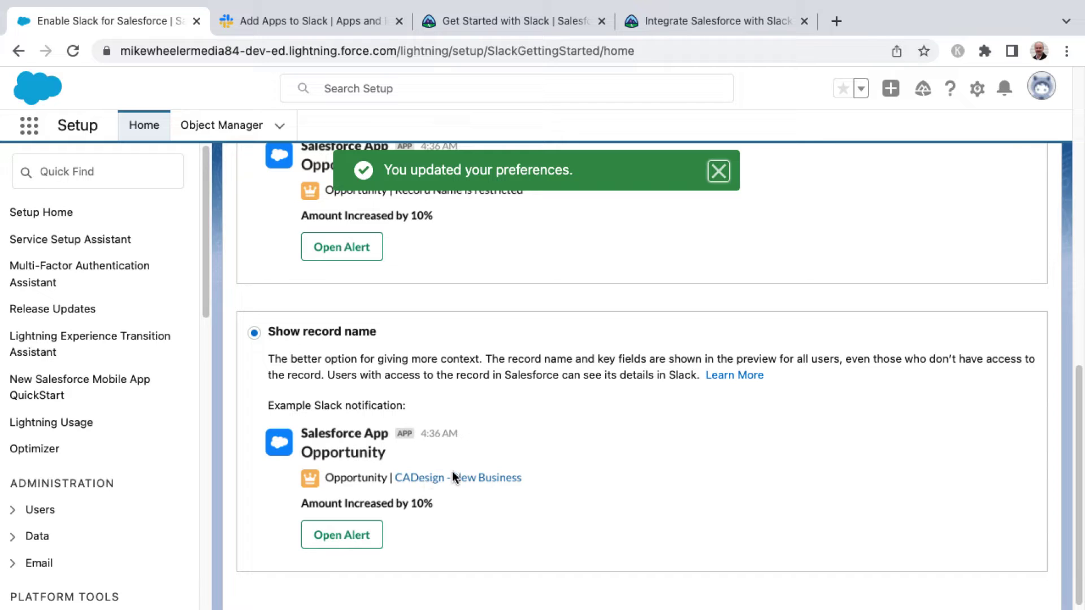
{"action": "left_click", "coordinate": [419, 360]}
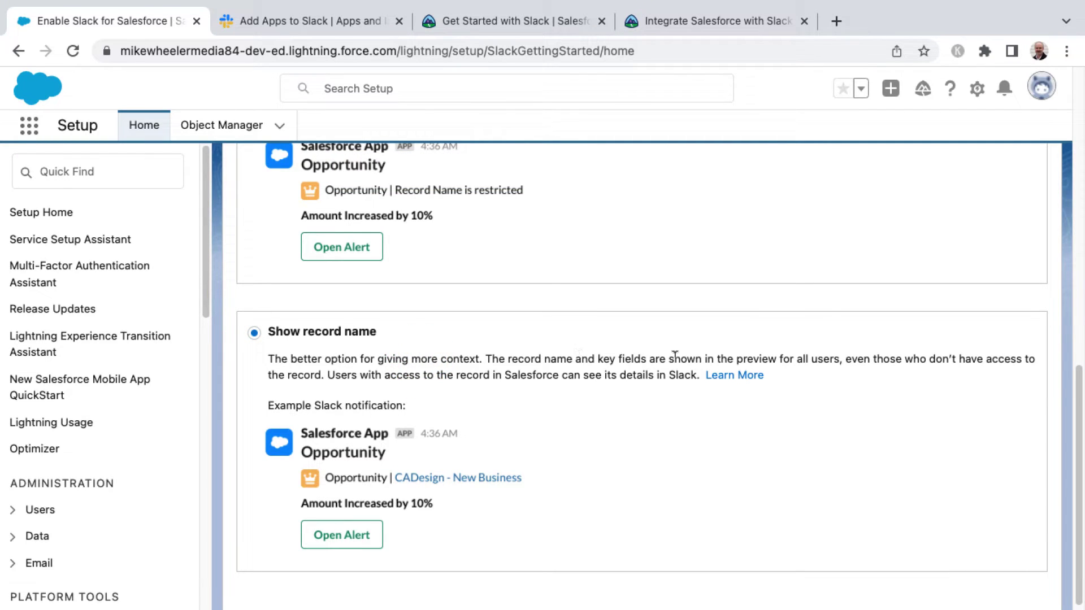
{"action": "left_click", "coordinate": [849, 359]}
{"action": "scroll", "coordinate": [465, 398], "scroll_direction": "up", "scroll_amount": 4}
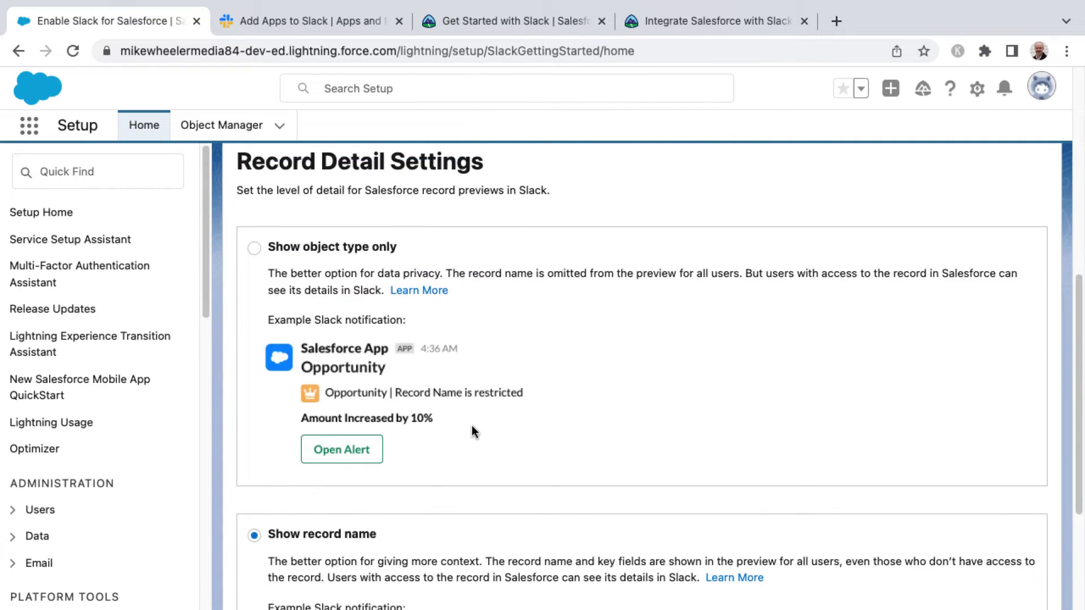
{"action": "scroll", "coordinate": [472, 425], "scroll_direction": "down", "scroll_amount": 4}
{"action": "scroll", "coordinate": [412, 388], "scroll_direction": "up", "scroll_amount": 2}
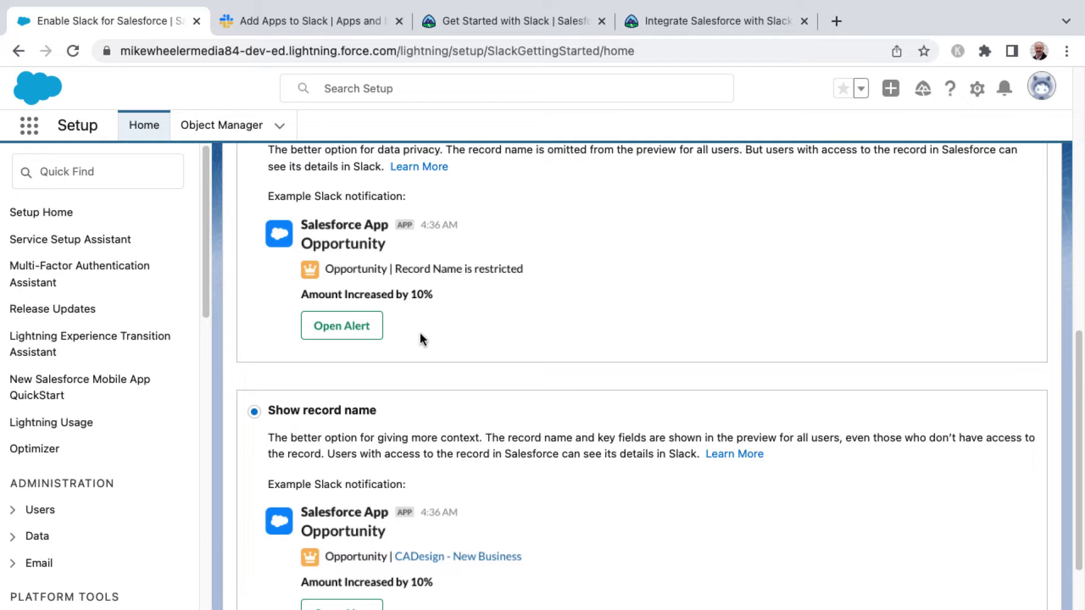
{"action": "scroll", "coordinate": [407, 339], "scroll_direction": "up", "scroll_amount": 3}
{"action": "left_click", "coordinate": [254, 277]}
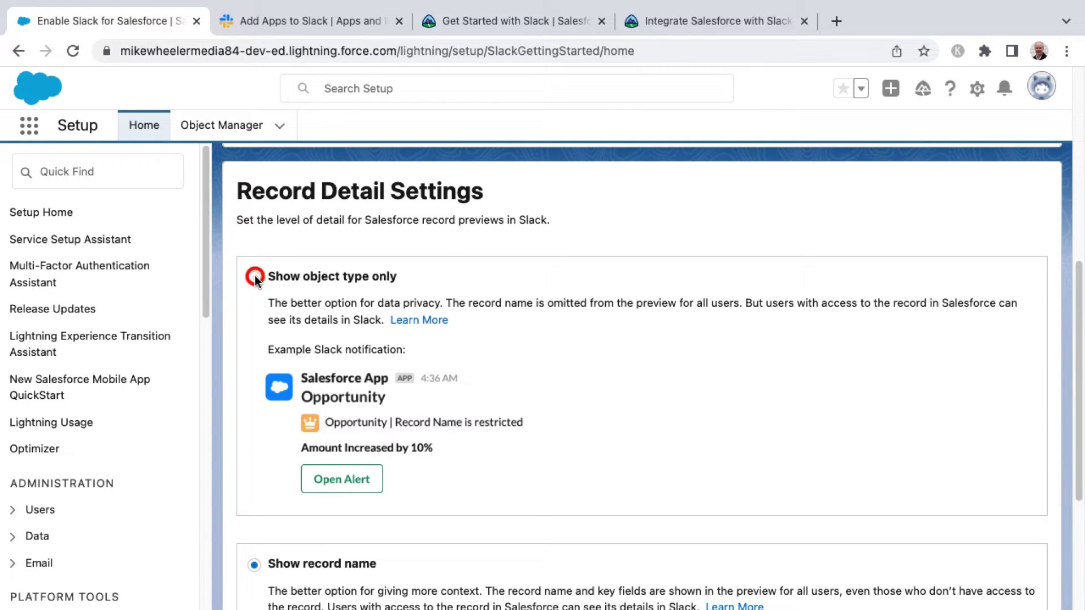
{"action": "scroll", "coordinate": [480, 401], "scroll_direction": "down", "scroll_amount": 4}
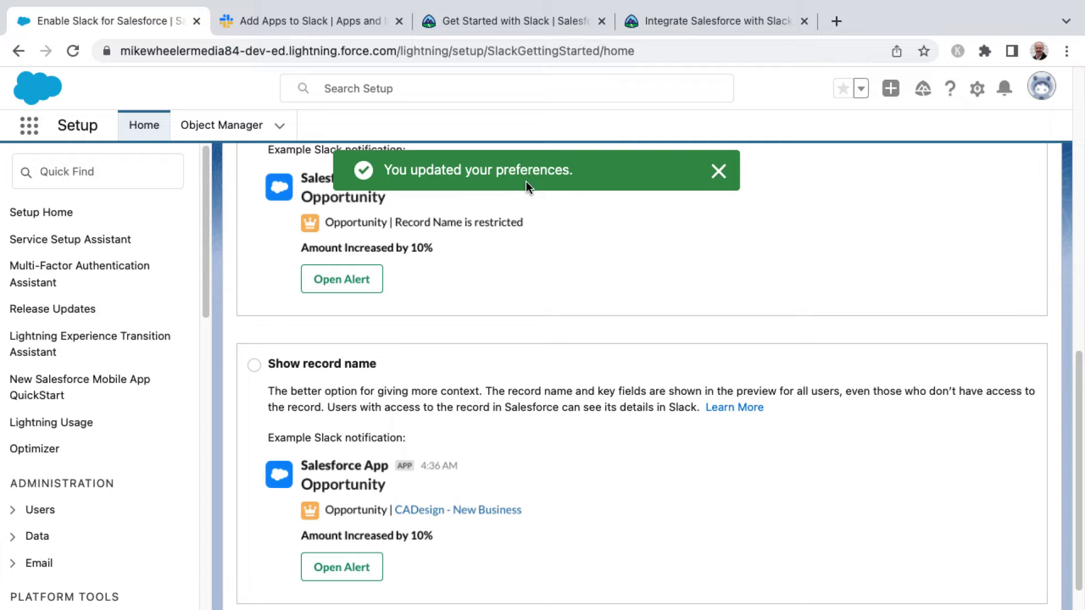
{"action": "scroll", "coordinate": [493, 422], "scroll_direction": "down", "scroll_amount": 1}
- Filter Setup by 'slack' and open the Slack Integration Users page
{"action": "scroll", "coordinate": [463, 310], "scroll_direction": "up", "scroll_amount": 15}
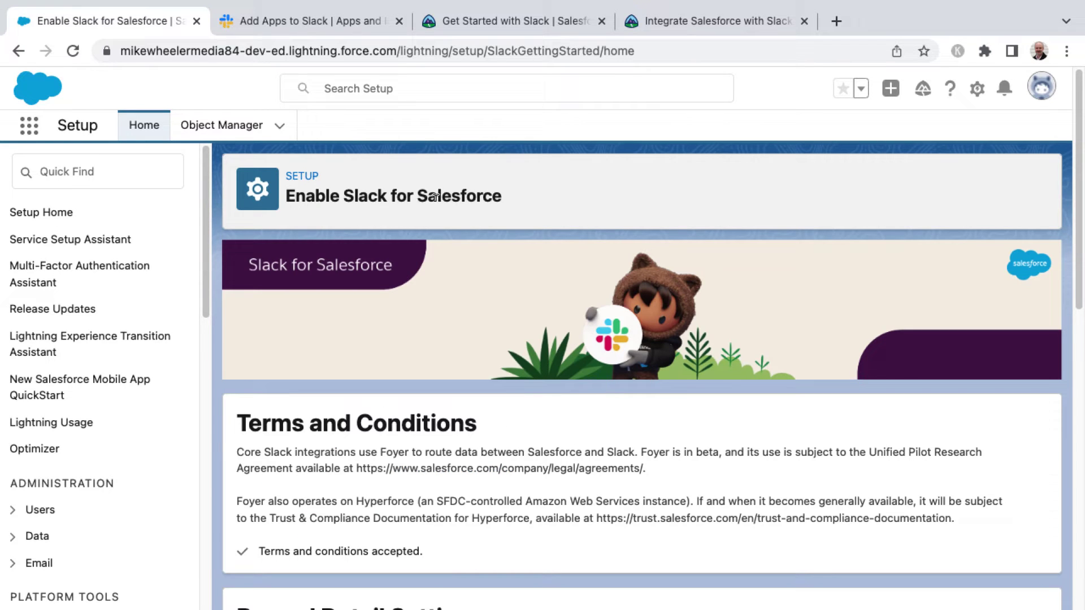
{"action": "left_click", "coordinate": [151, 172]}
{"action": "type", "text": "slack"}
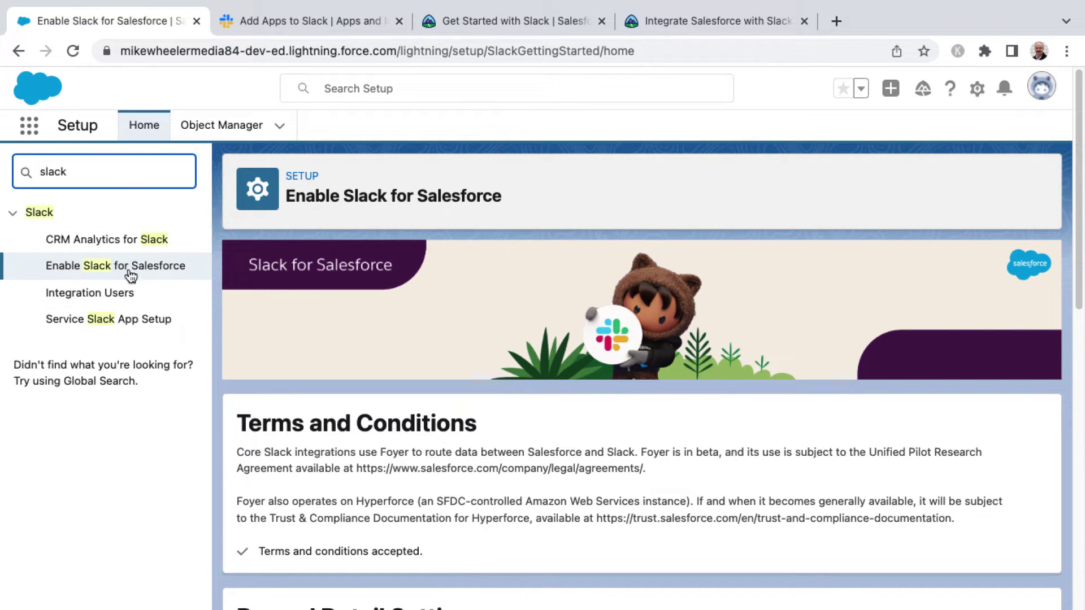
{"action": "left_click", "coordinate": [100, 295]}
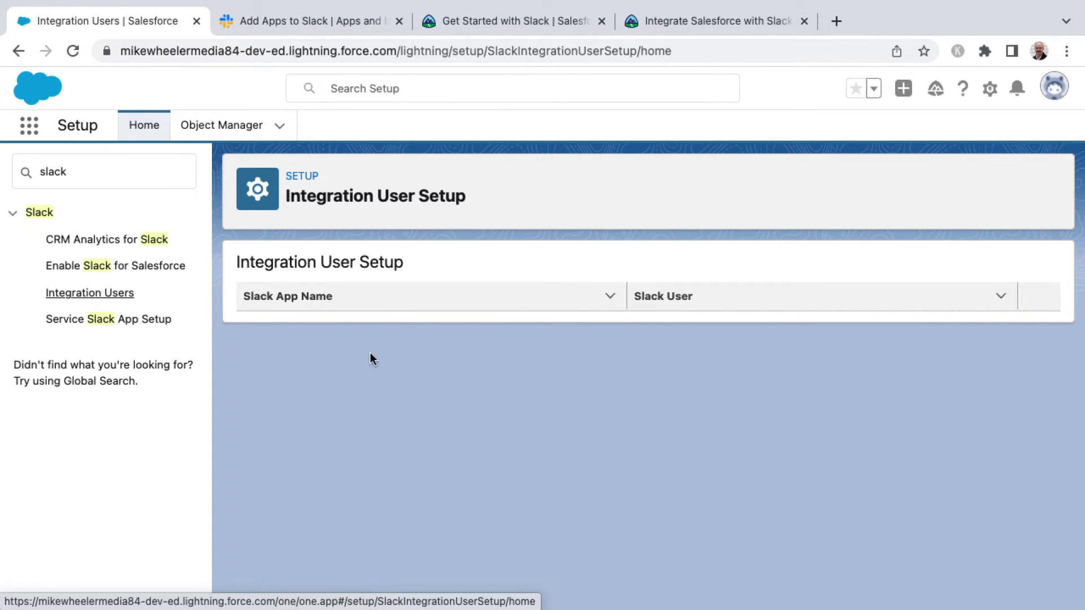
- Agree to and enable the CRM Analytics for Slack integration, then go to Service Slack App Setup
{"action": "left_click", "coordinate": [84, 241]}
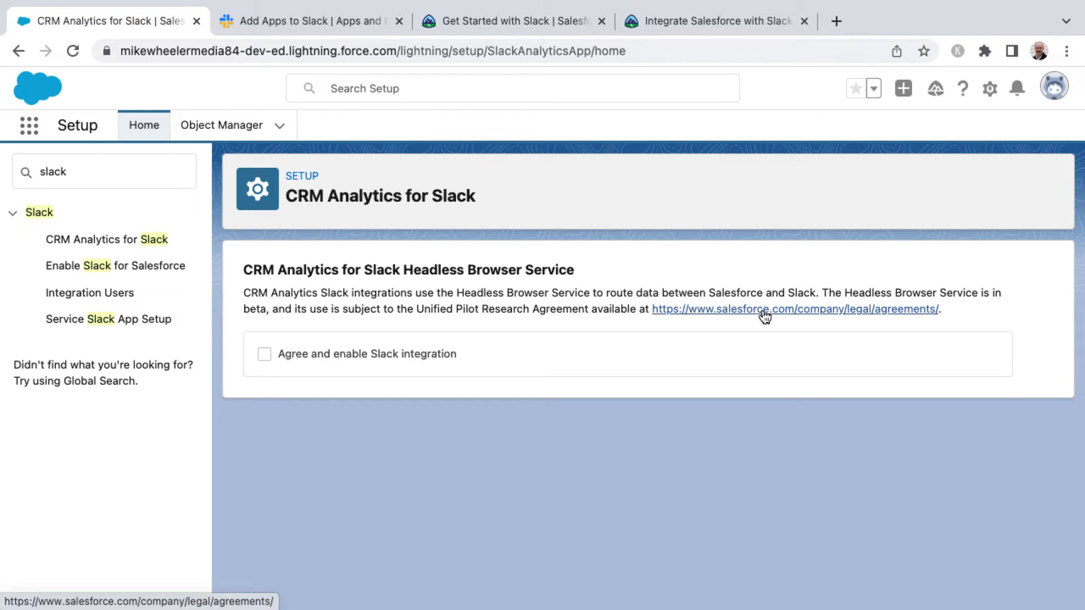
{"action": "left_click", "coordinate": [264, 356]}
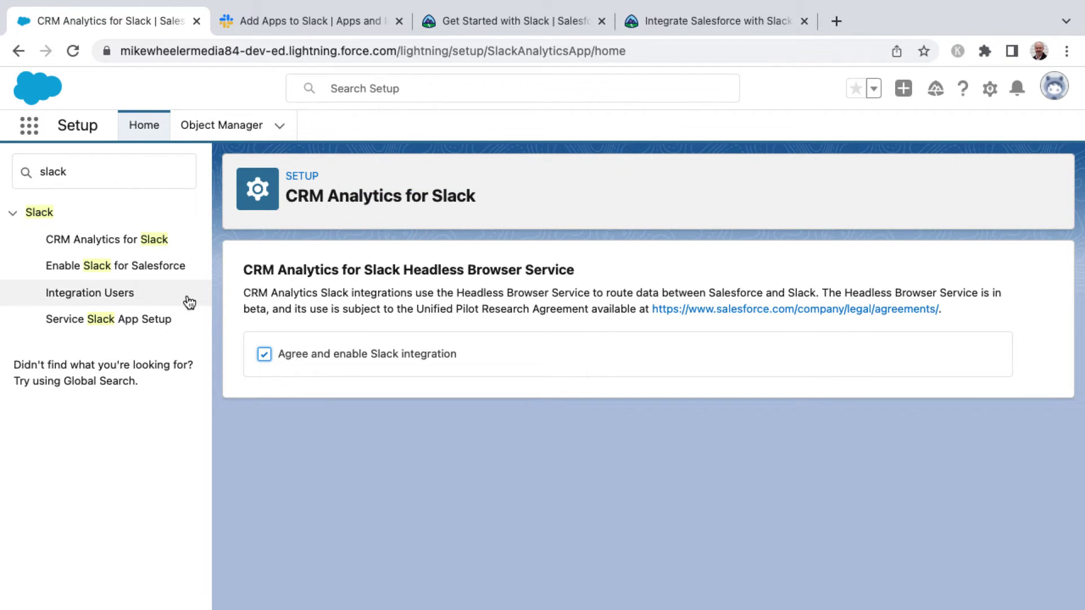
{"action": "left_click", "coordinate": [136, 320]}
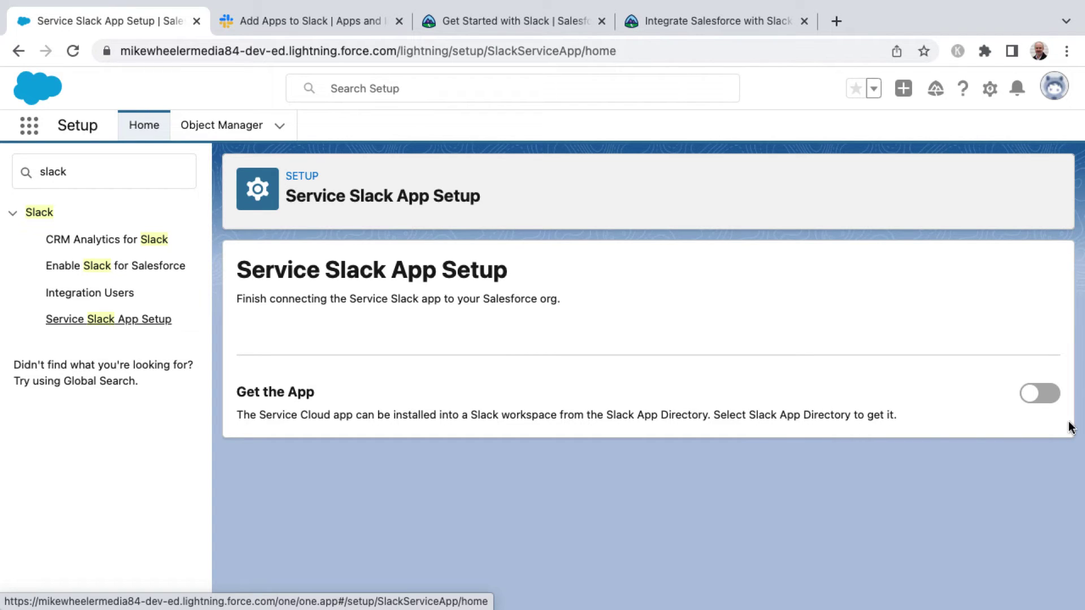
- Turn on Get the App for Service Cloud for Slack, then switch to the Slack app directory
{"action": "left_click", "coordinate": [1043, 396]}
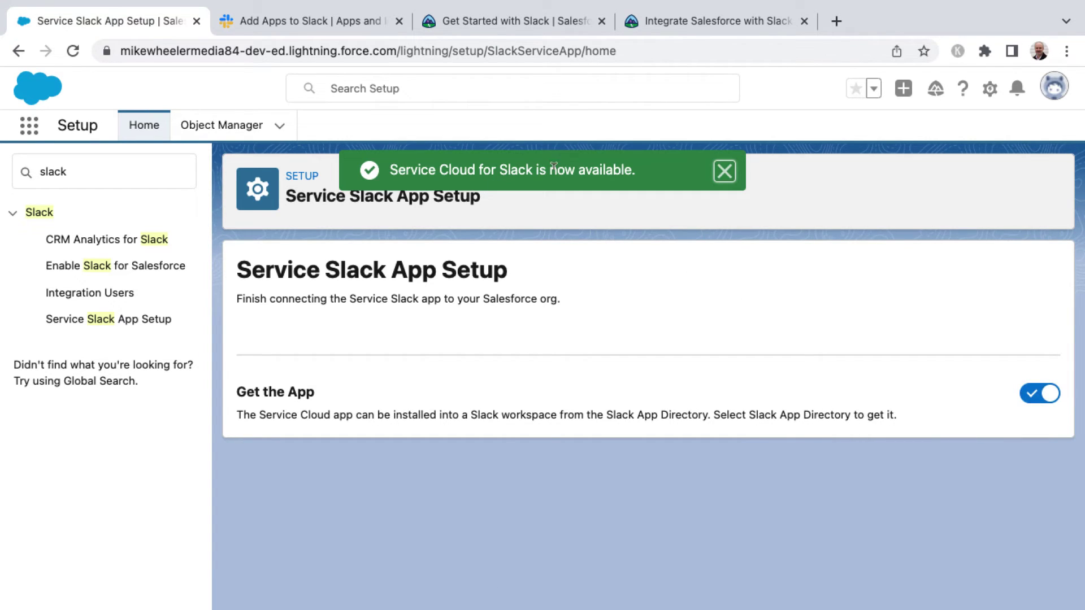
{"action": "left_click", "coordinate": [303, 22]}
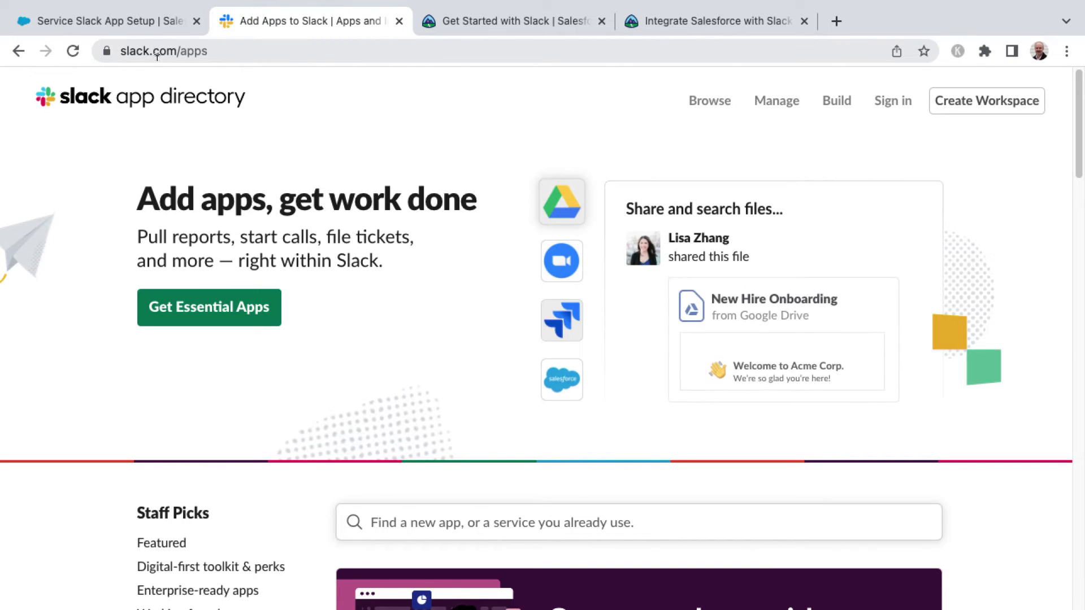
- Search the Slack App Directory for 'salesforce', then start creating a new Slack workspace
{"action": "left_click", "coordinate": [723, 107]}
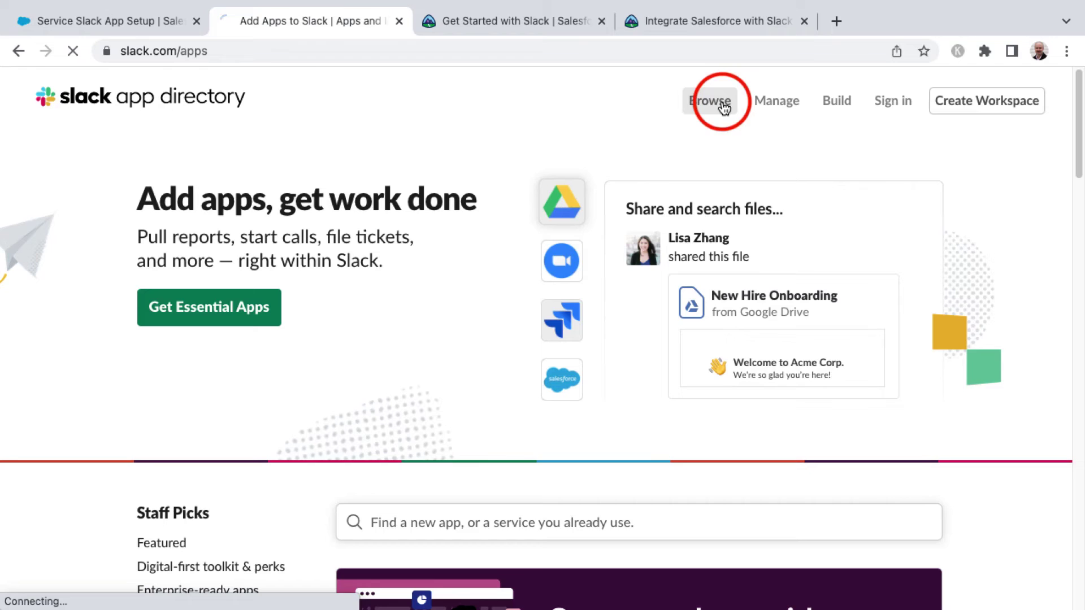
{"action": "scroll", "coordinate": [460, 382], "scroll_direction": "down", "scroll_amount": 3}
{"action": "left_click", "coordinate": [460, 379]}
{"action": "type", "text": "salesforce"}
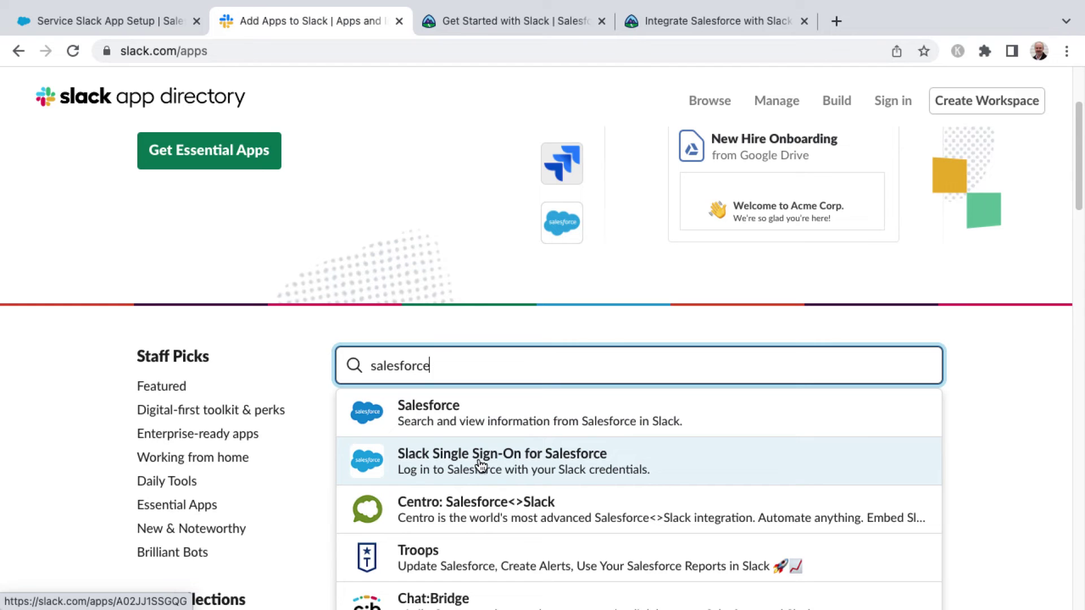
{"action": "scroll", "coordinate": [478, 469], "scroll_direction": "down", "scroll_amount": 4}
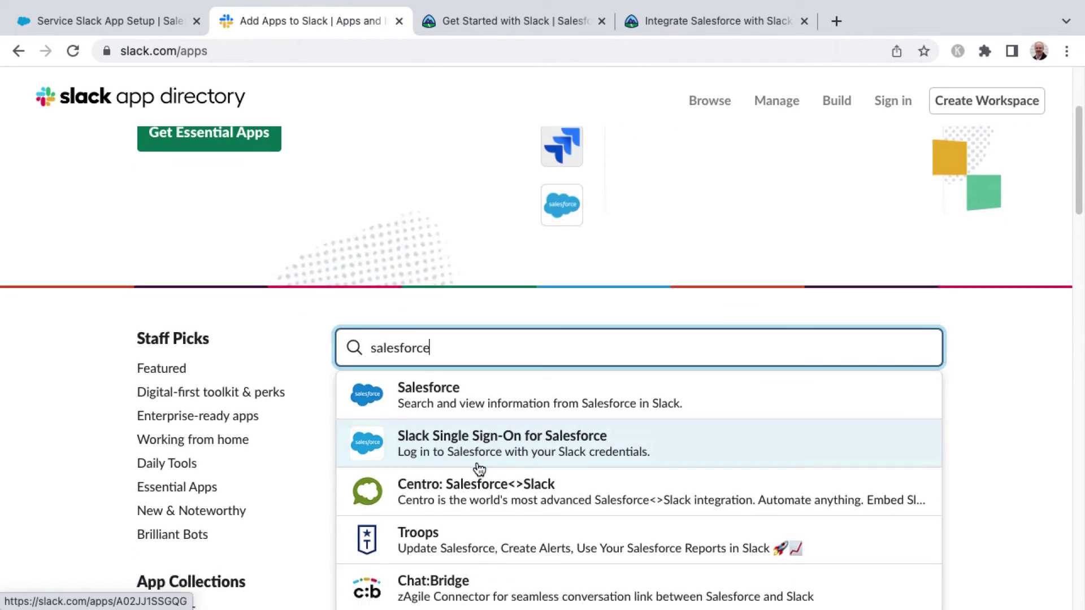
{"action": "scroll", "coordinate": [101, 406], "scroll_direction": "up", "scroll_amount": 2}
{"action": "scroll", "coordinate": [100, 412], "scroll_direction": "up", "scroll_amount": 5}
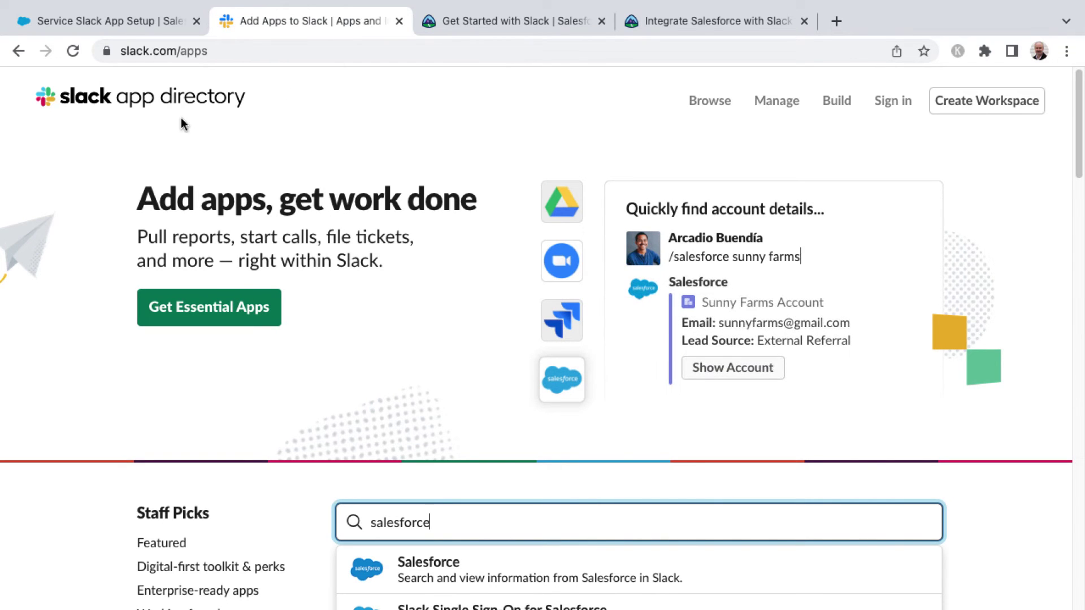
{"action": "left_click", "coordinate": [19, 50]}
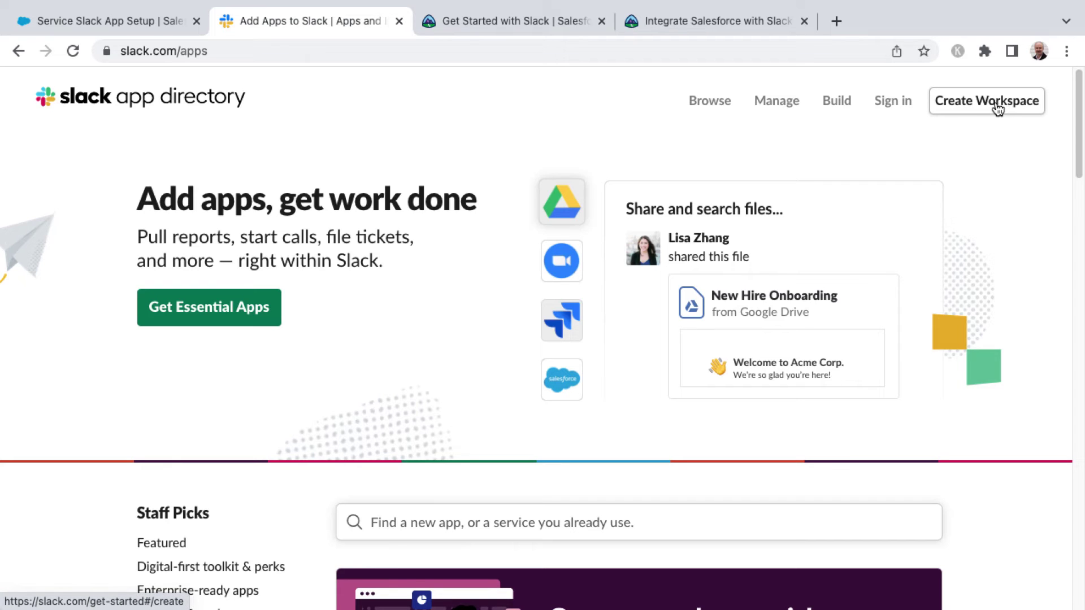
{"action": "left_click", "coordinate": [997, 105]}
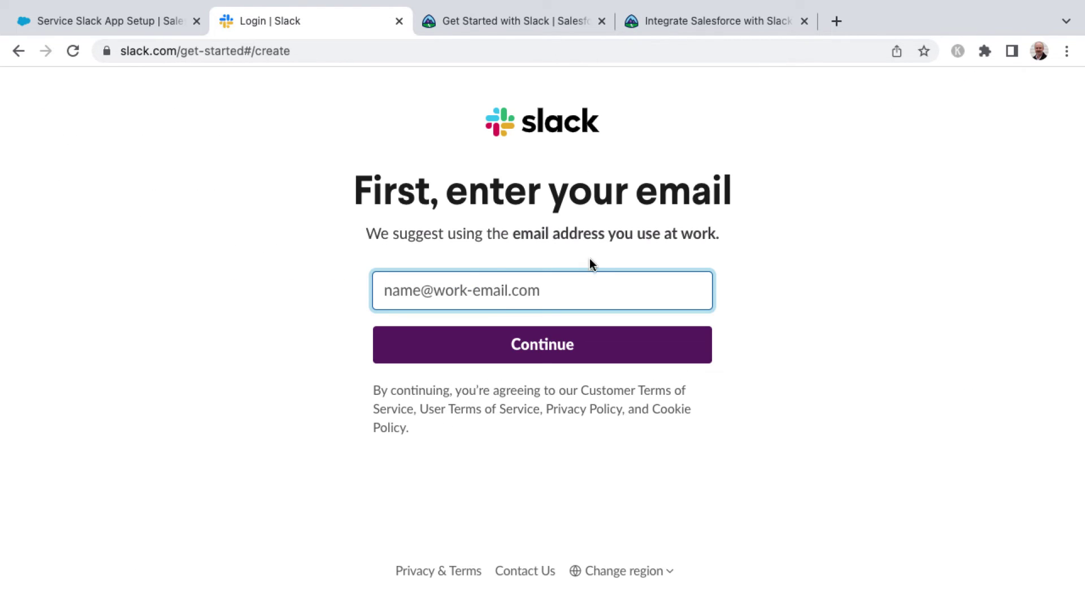
- Look through the Get Started with Slack trail in Trailhead
{"action": "left_click", "coordinate": [564, 22]}
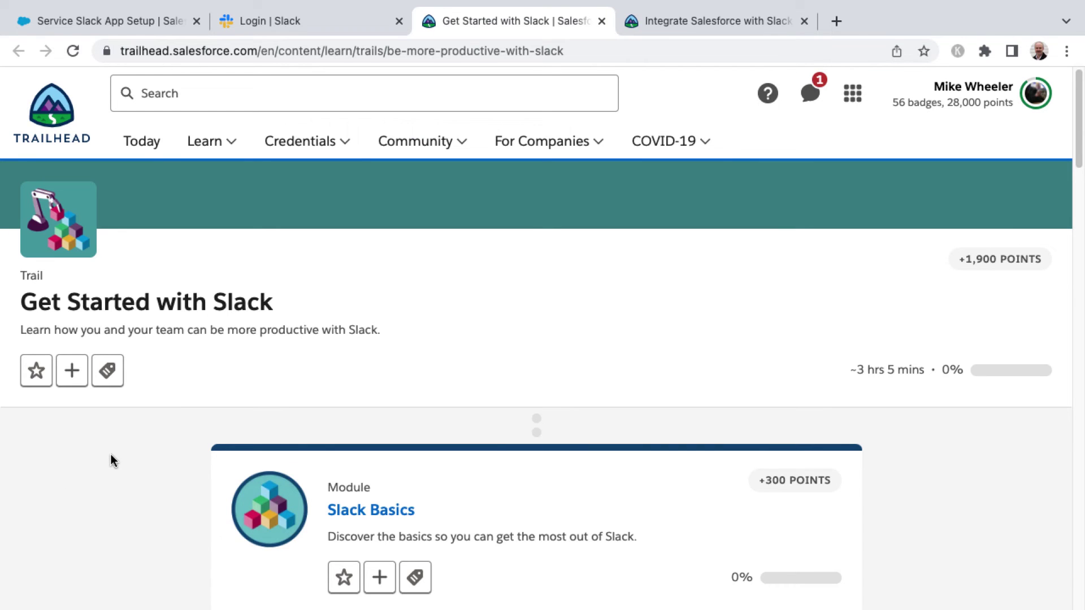
{"action": "scroll", "coordinate": [116, 463], "scroll_direction": "down", "scroll_amount": 5}
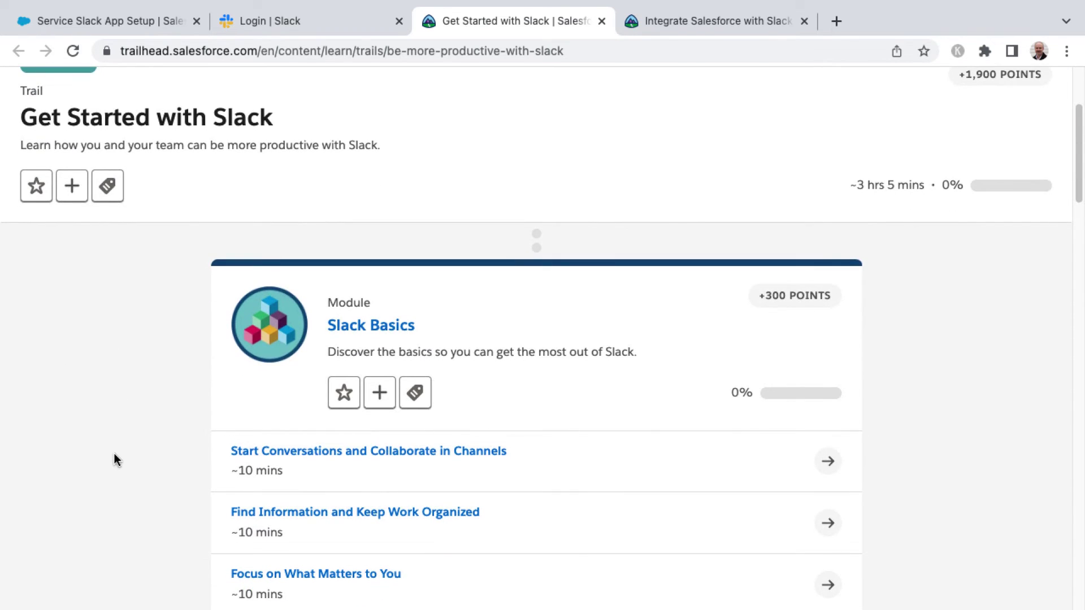
{"action": "scroll", "coordinate": [114, 452], "scroll_direction": "down", "scroll_amount": 10}
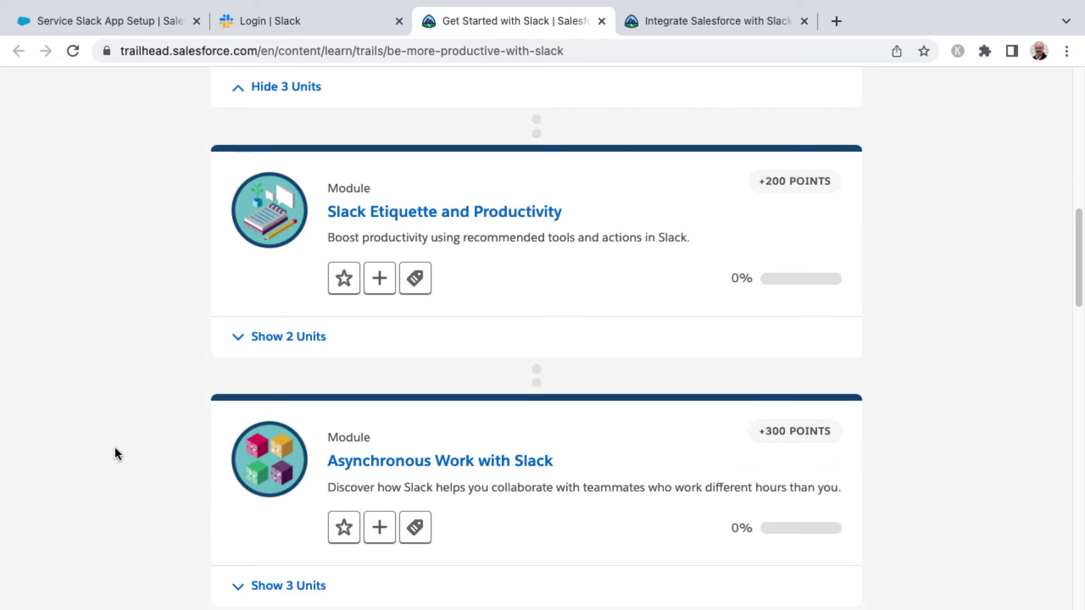
{"action": "scroll", "coordinate": [115, 451], "scroll_direction": "down", "scroll_amount": 6}
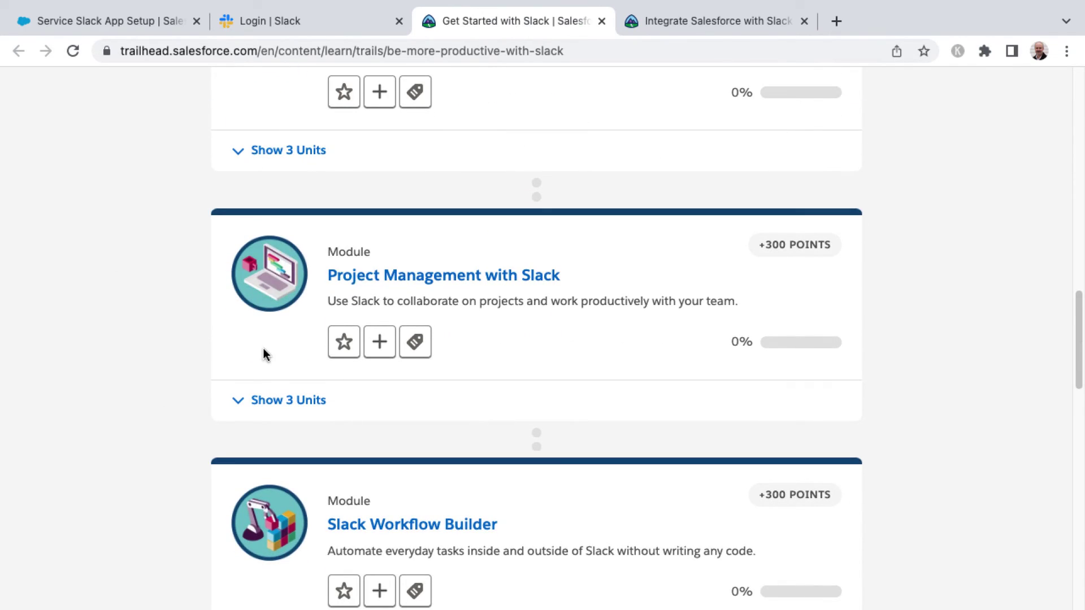
{"action": "scroll", "coordinate": [264, 354], "scroll_direction": "up", "scroll_amount": 4}
- Open the Test Your Slack Automation unit of the Integrate Salesforce with Slack project
{"action": "left_click", "coordinate": [729, 21]}
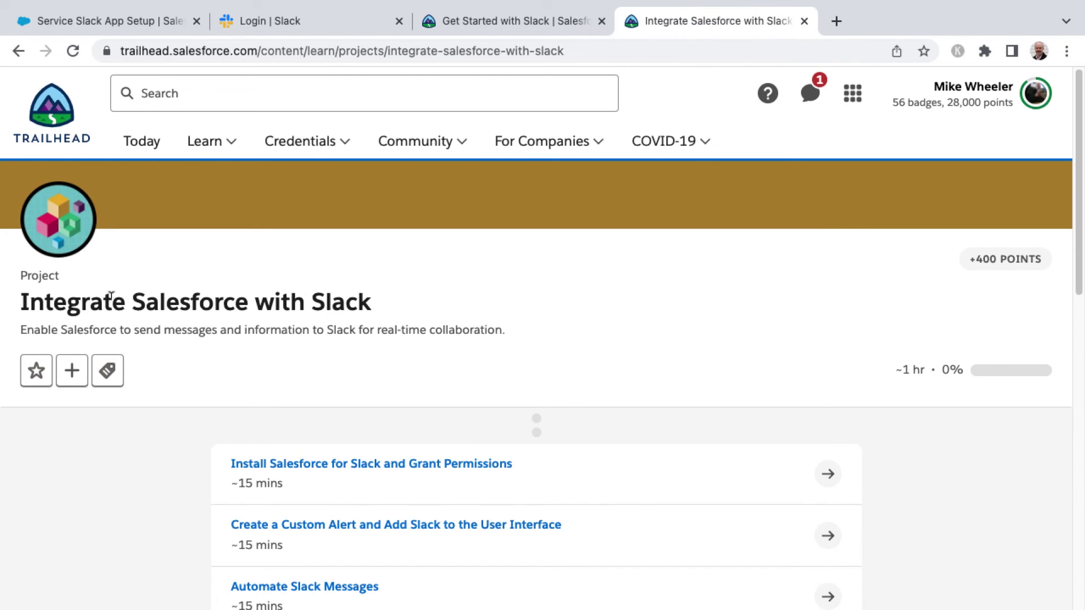
{"action": "scroll", "coordinate": [162, 480], "scroll_direction": "down", "scroll_amount": 2}
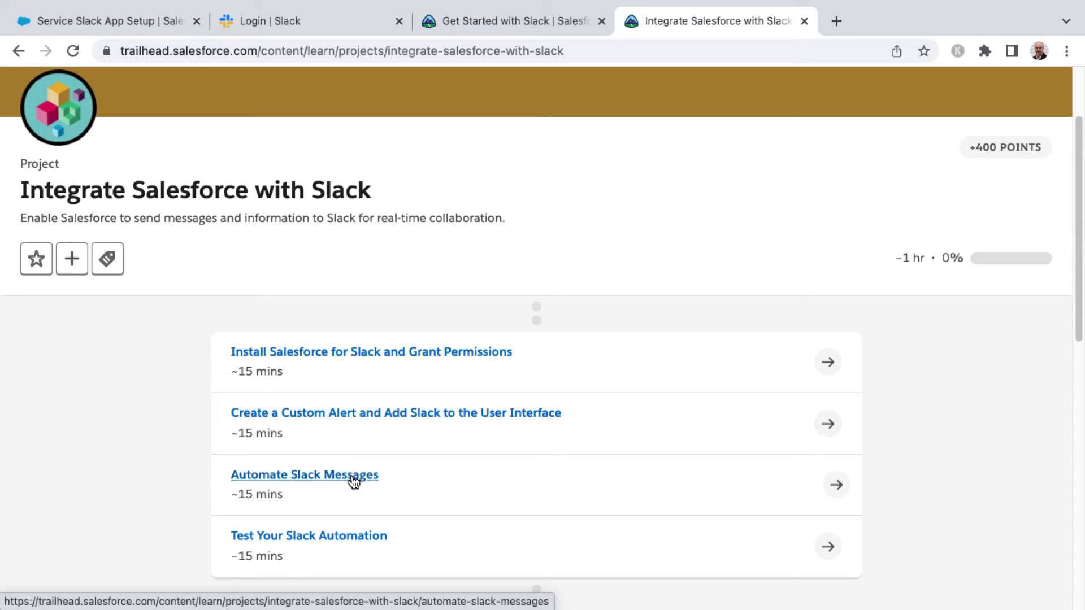
{"action": "left_click", "coordinate": [341, 544]}
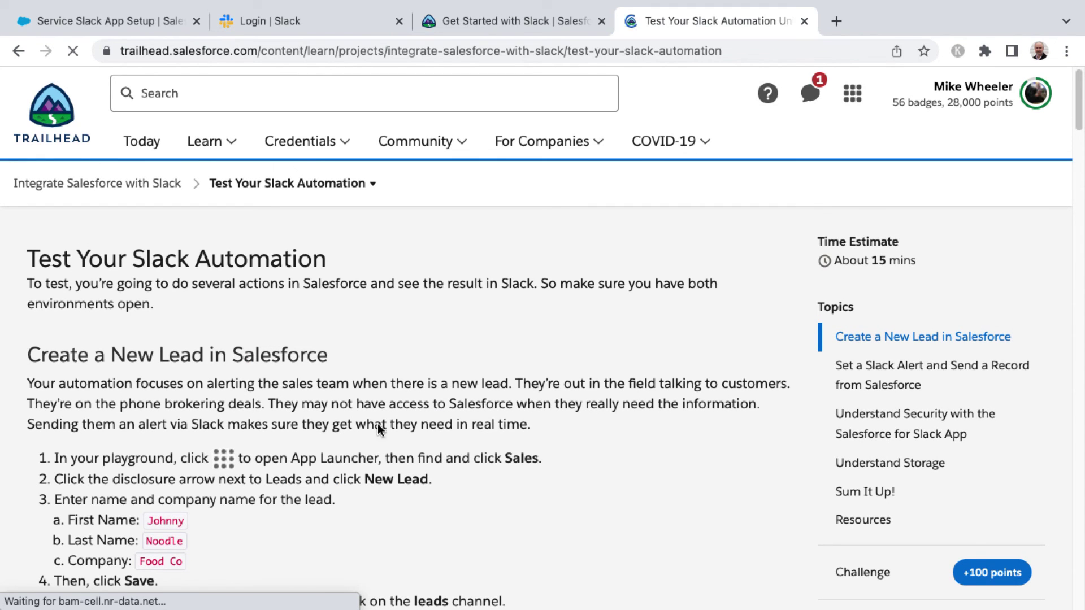
{"action": "scroll", "coordinate": [376, 388], "scroll_direction": "down", "scroll_amount": 2}
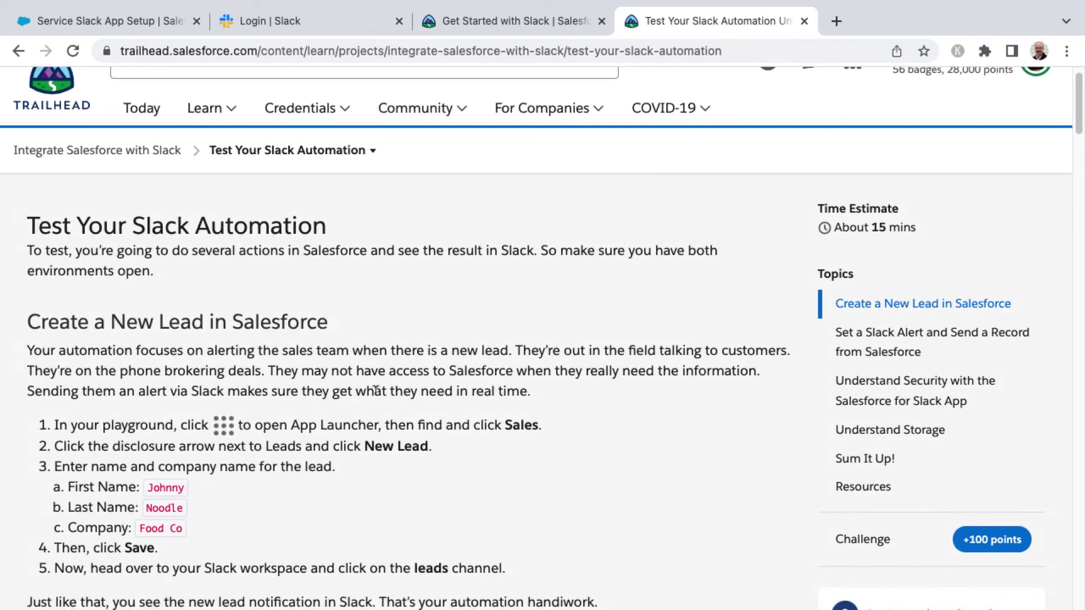
{"action": "left_click", "coordinate": [144, 26]}
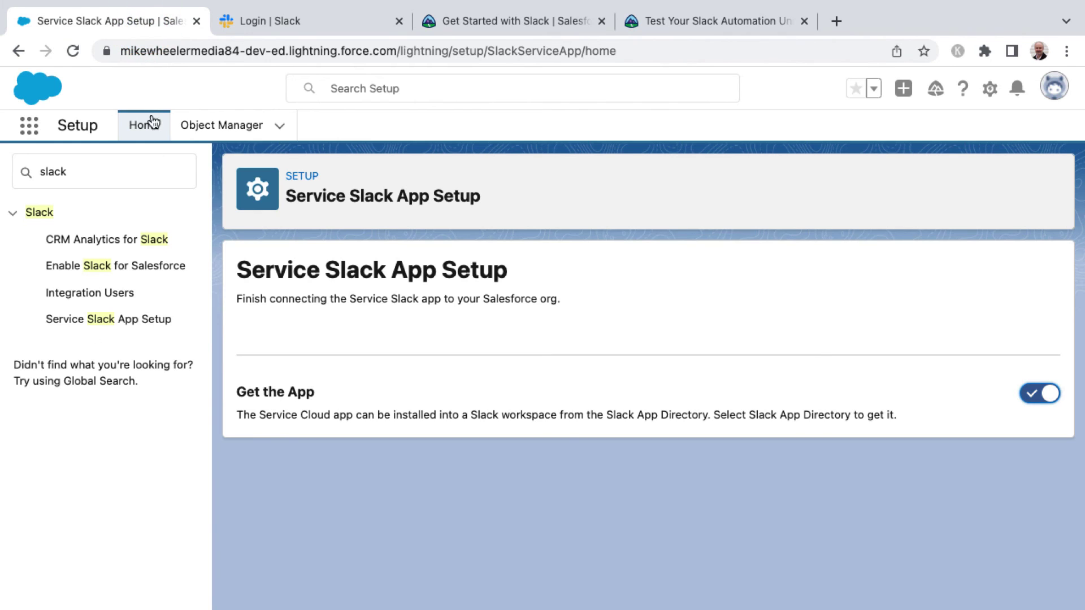
{"action": "left_click", "coordinate": [112, 171]}
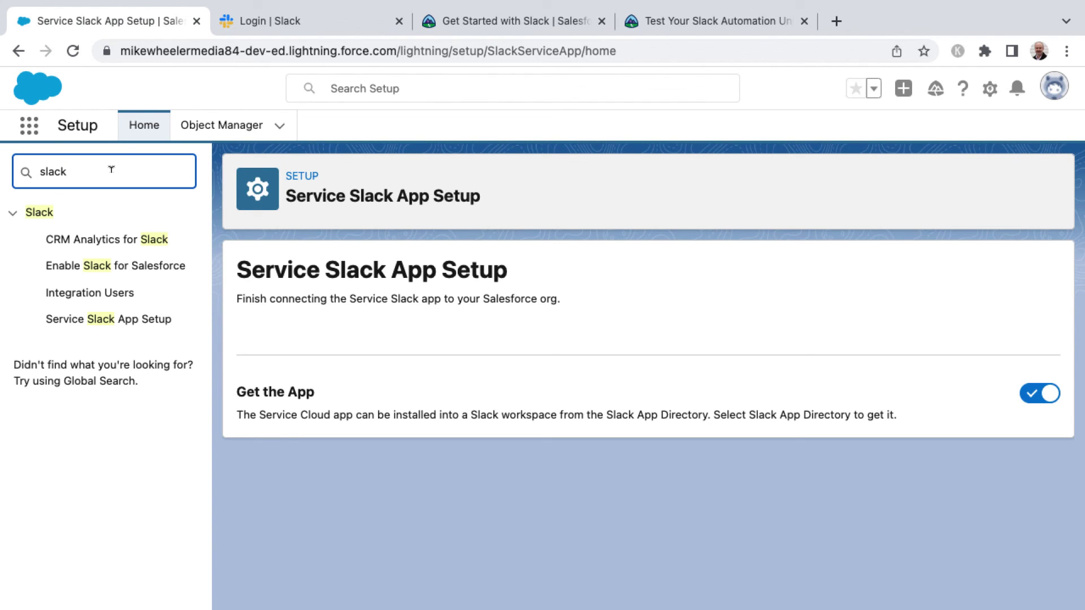
{"action": "left_click", "coordinate": [120, 240]}
{"action": "left_click", "coordinate": [116, 265]}
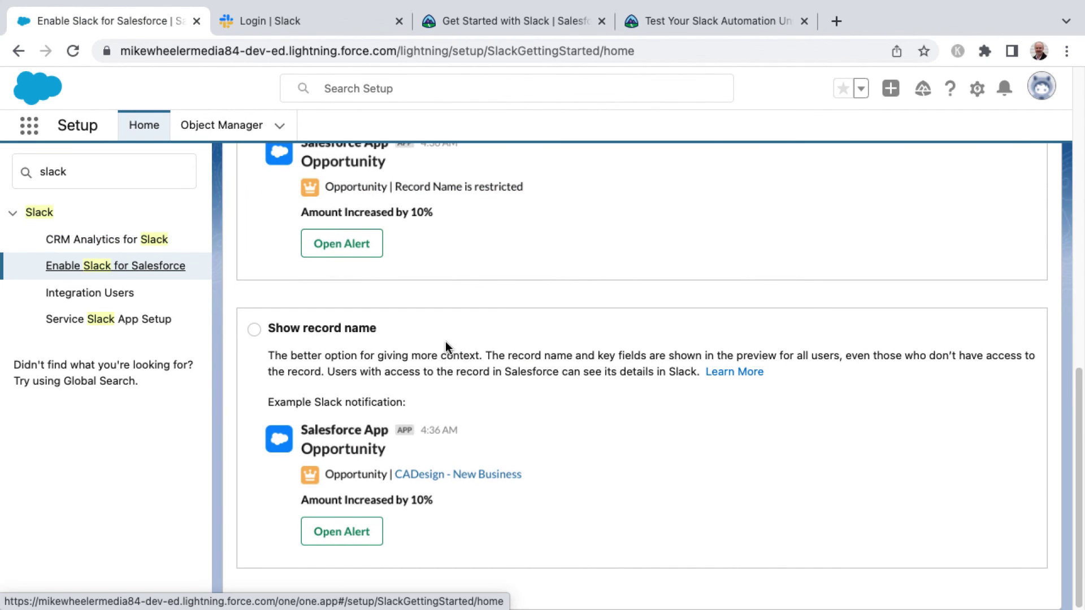
{"action": "left_click", "coordinate": [145, 320]}
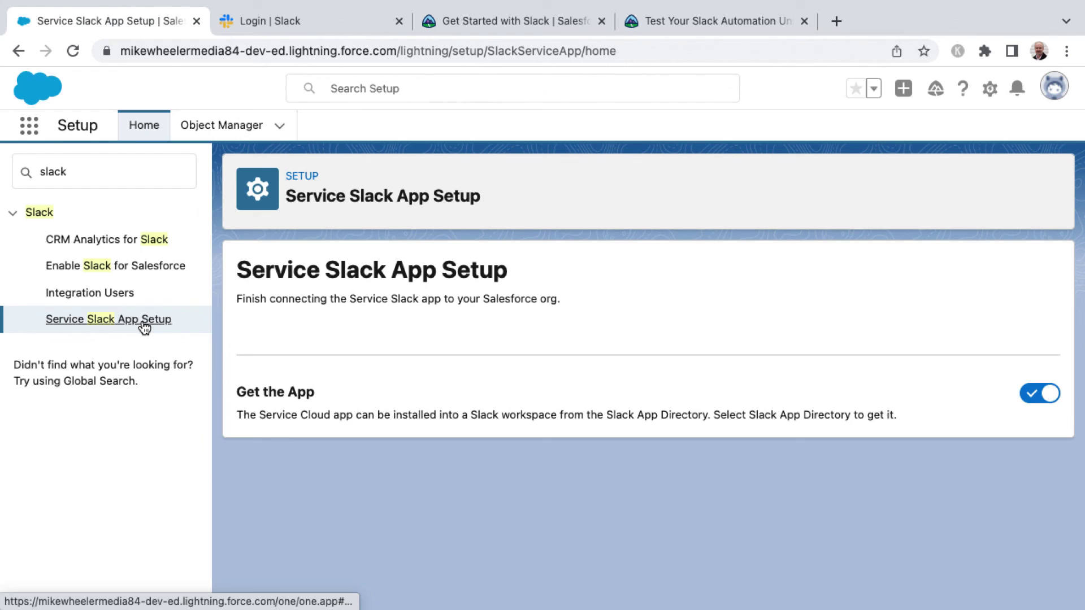
{"action": "left_click", "coordinate": [130, 477]}
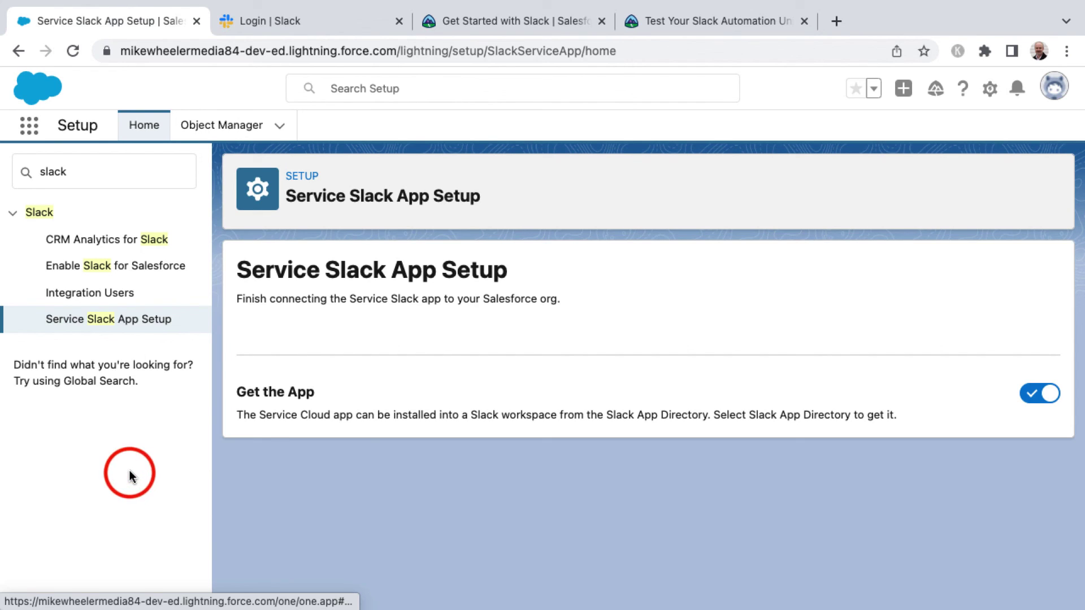